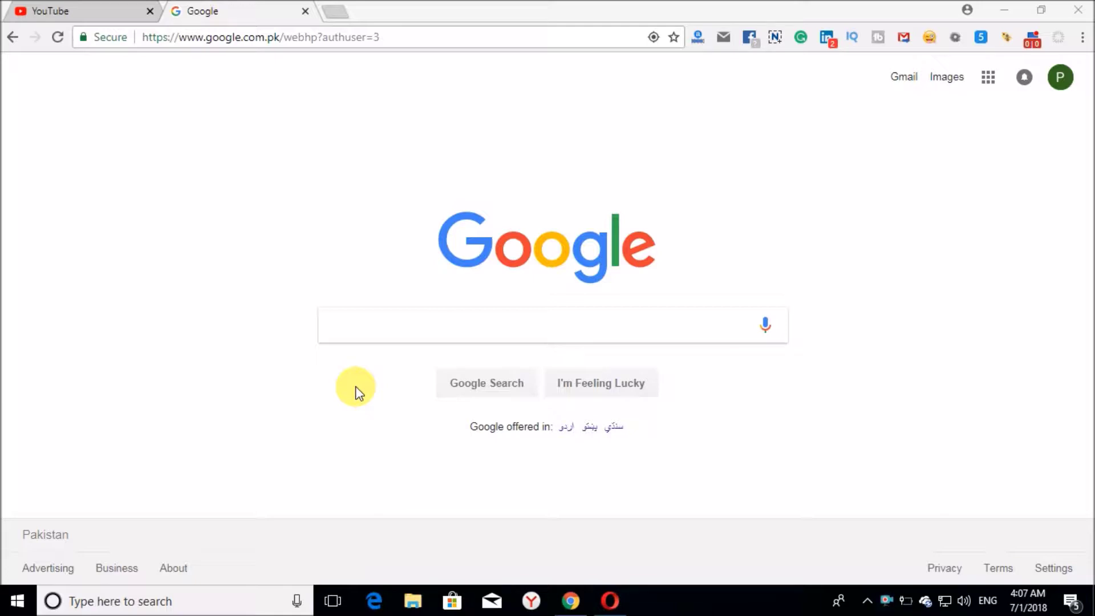
Search Google for "sumo paint image online editor" and open the Chrome Web Store result in a new tab.
{"action": "left_click", "coordinate": [414, 332]}
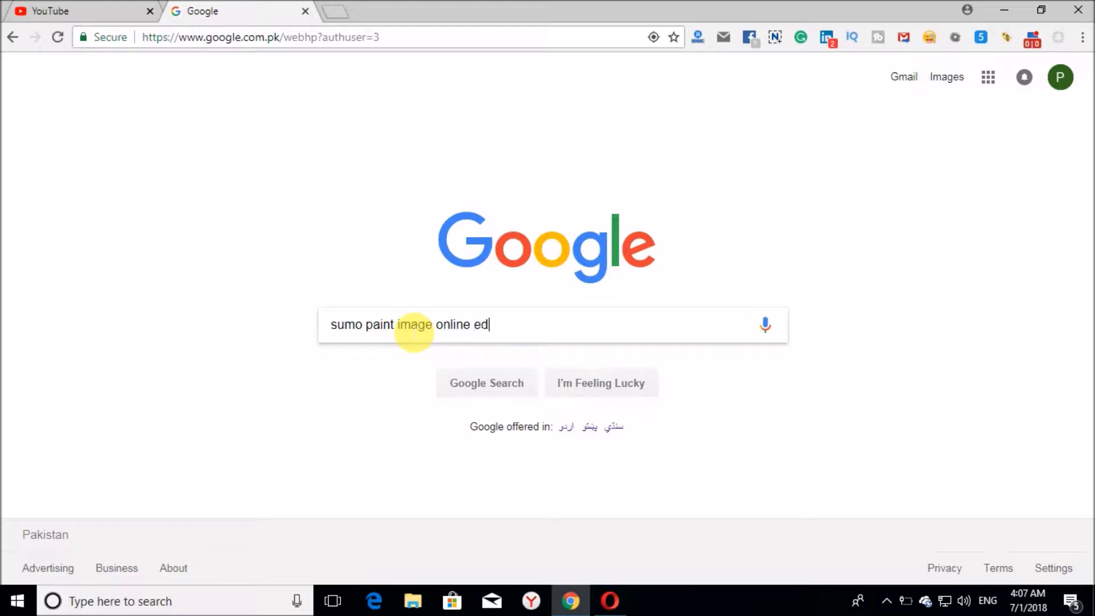
{"action": "key", "text": "Return"}
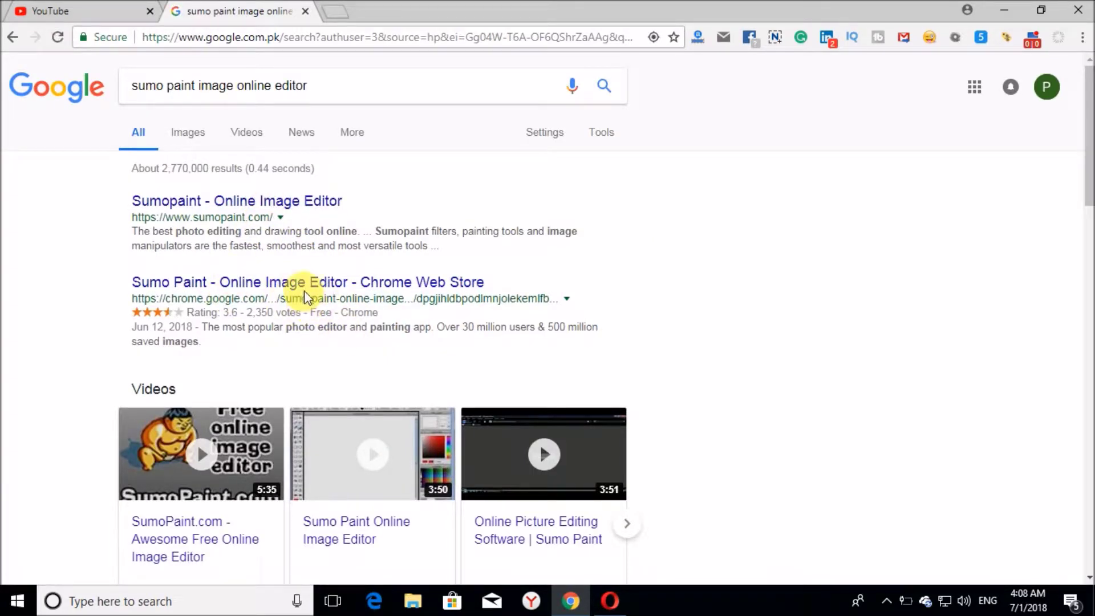
{"action": "right_click", "coordinate": [342, 288]}
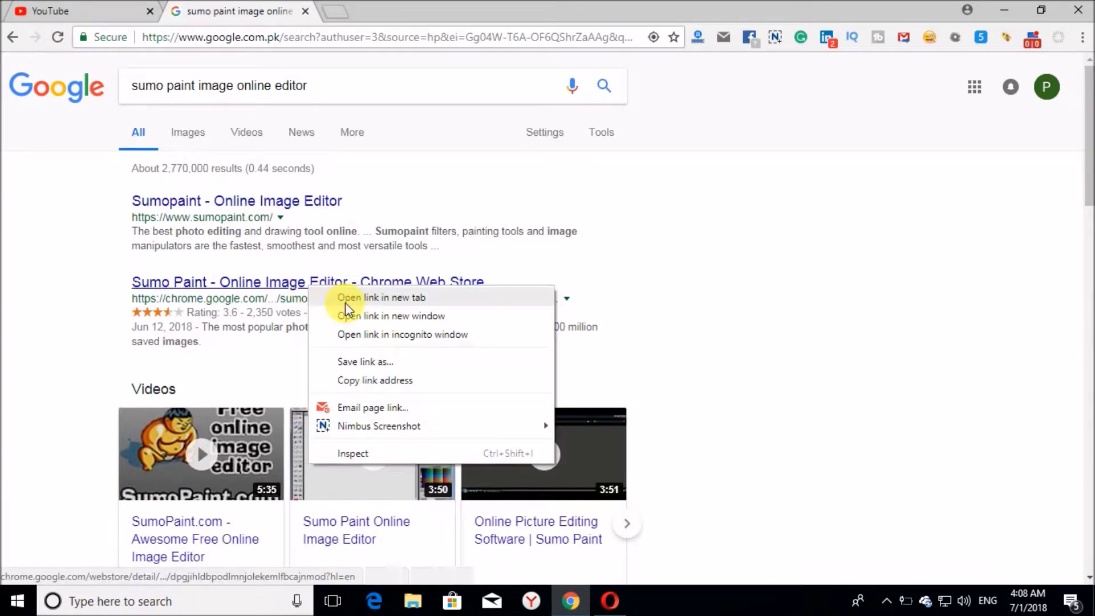
{"action": "left_click", "coordinate": [344, 302]}
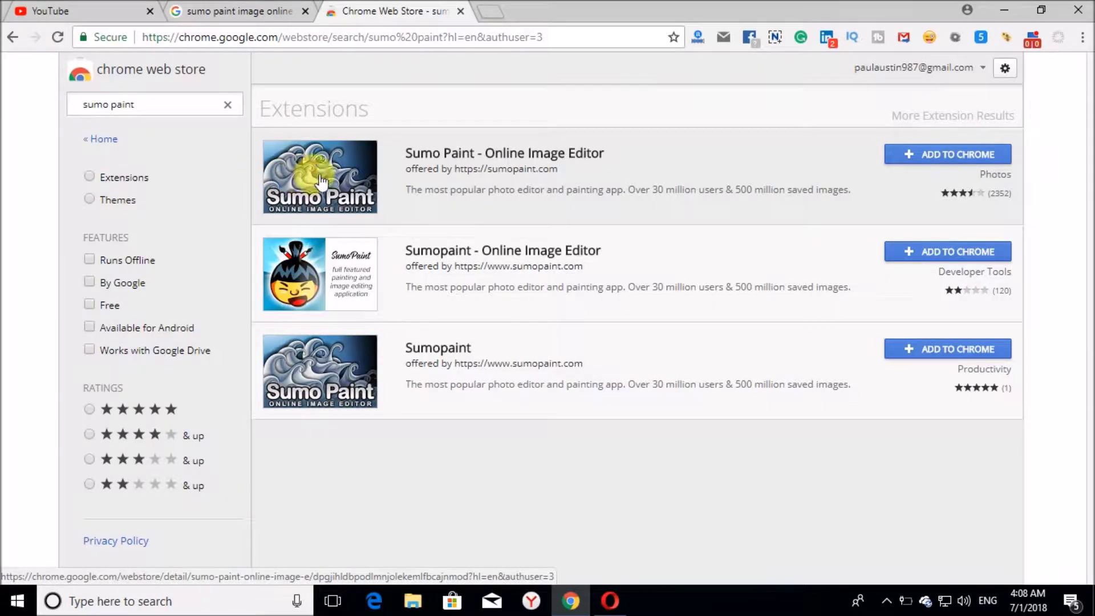
Open the "Sumo Paint - Online Image Editor" listing from sumopaint.com and add the extension to Chrome.
{"action": "left_click", "coordinate": [494, 175]}
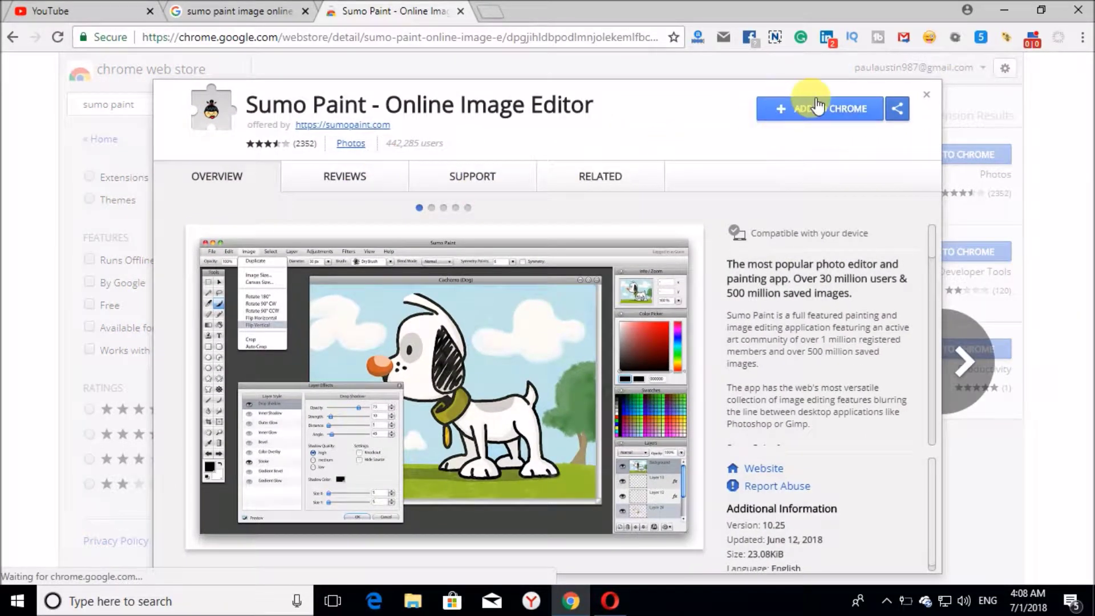
{"action": "left_click", "coordinate": [808, 115]}
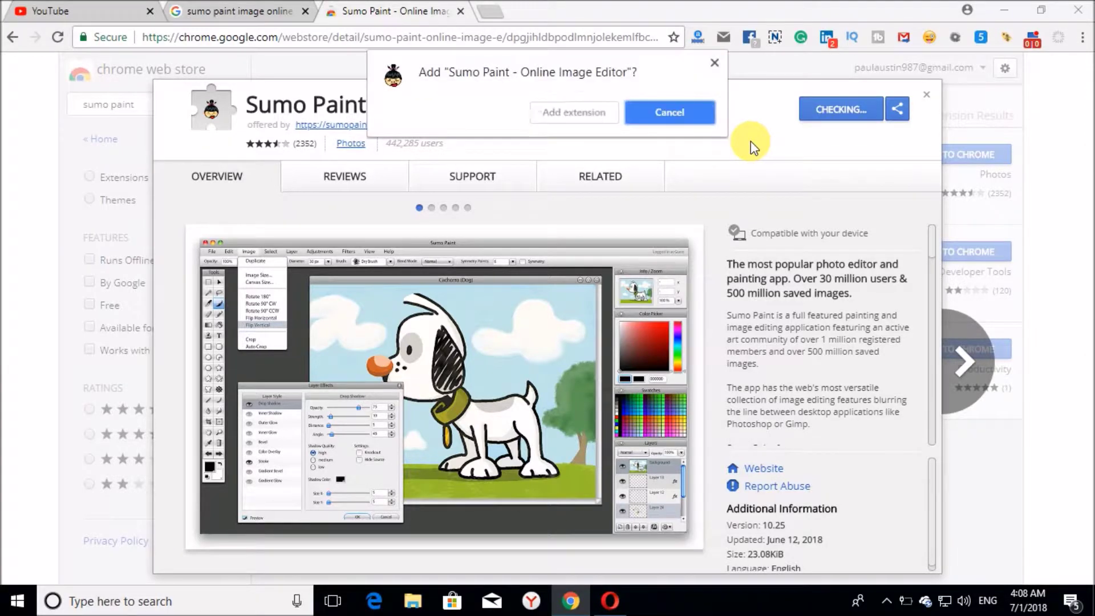
{"action": "left_click", "coordinate": [605, 116]}
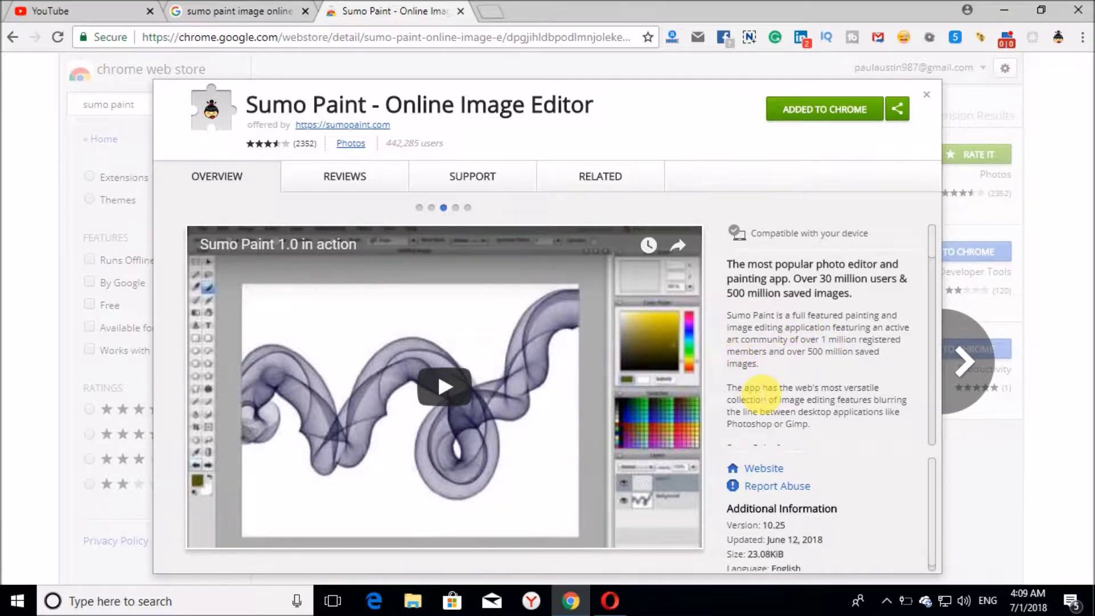
Read through the Sumo Paint feature description, from the layer effects and filters to the shape and gradient tools.
{"action": "scroll", "coordinate": [758, 394], "scroll_direction": "down", "scroll_amount": 1}
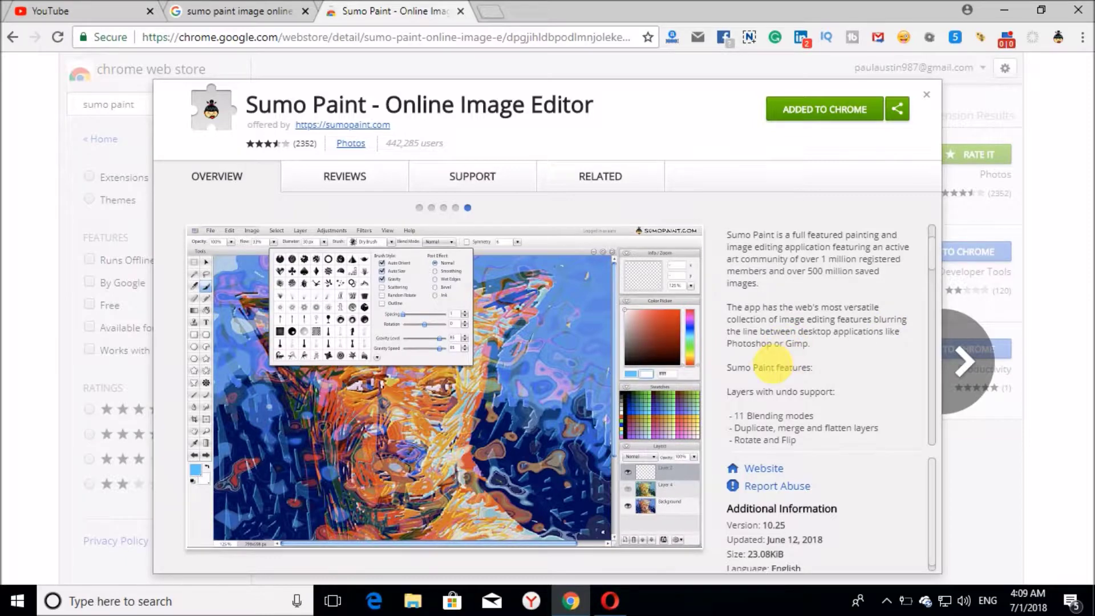
{"action": "scroll", "coordinate": [756, 371], "scroll_direction": "down", "scroll_amount": 1}
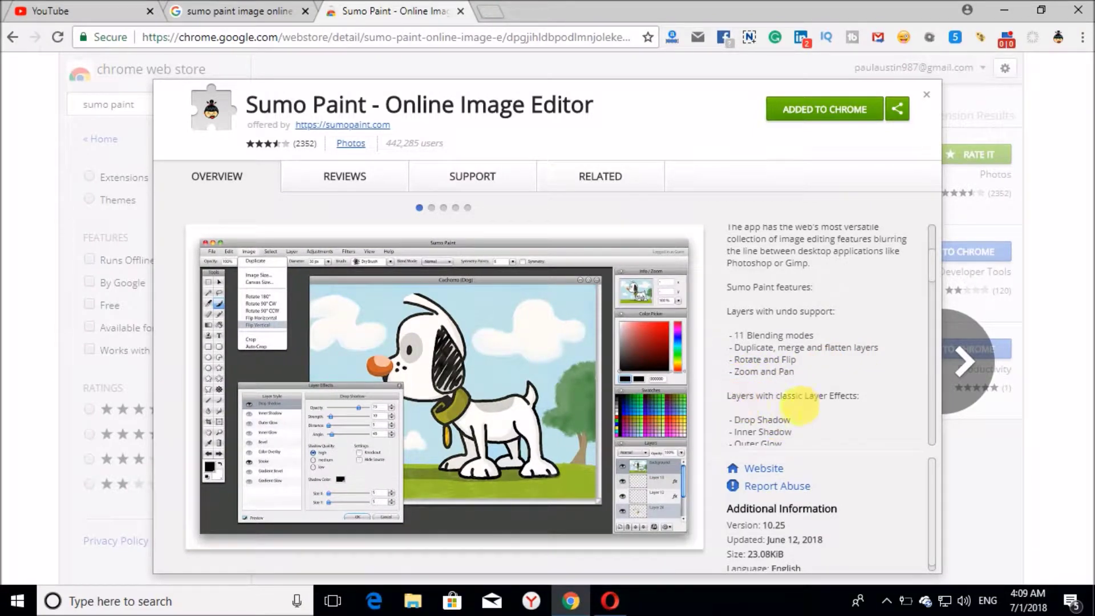
{"action": "scroll", "coordinate": [824, 402], "scroll_direction": "down", "scroll_amount": 2}
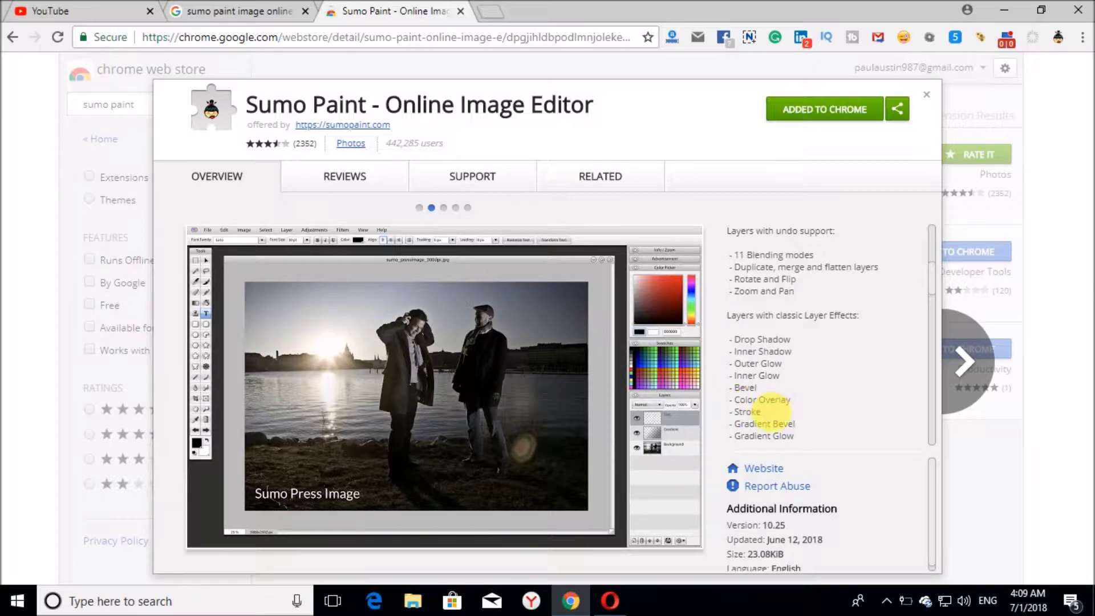
{"action": "scroll", "coordinate": [750, 424], "scroll_direction": "down", "scroll_amount": 2}
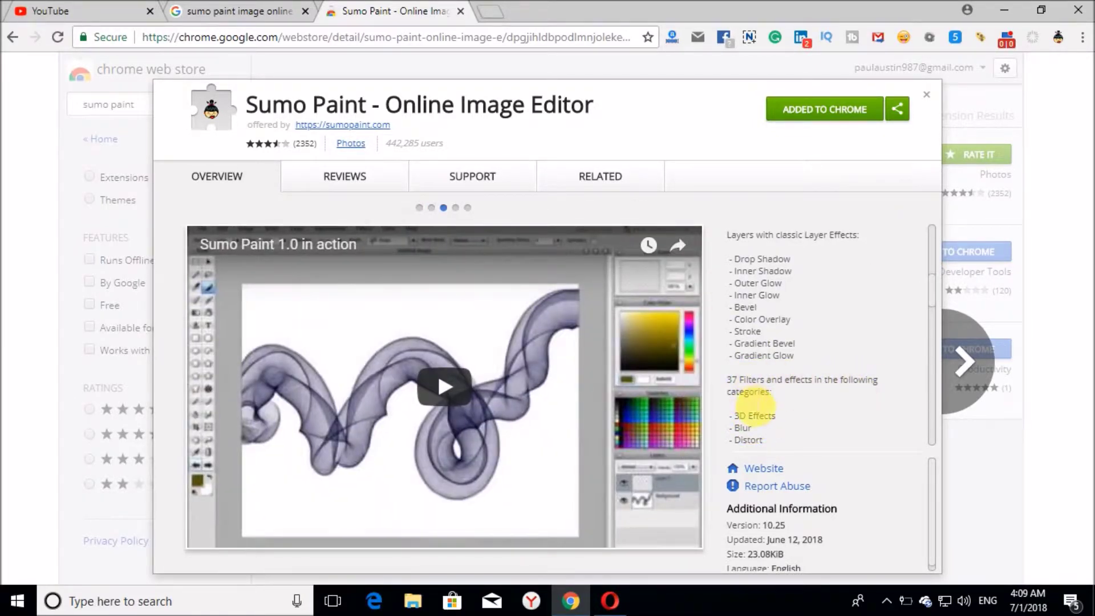
{"action": "scroll", "coordinate": [757, 409], "scroll_direction": "down", "scroll_amount": 2}
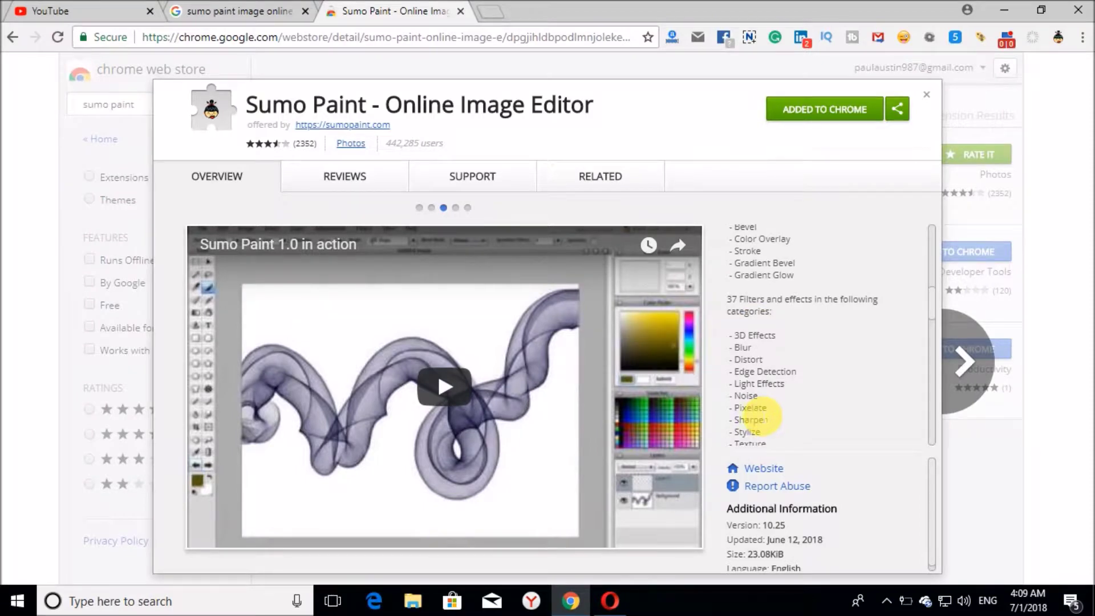
{"action": "scroll", "coordinate": [750, 414], "scroll_direction": "down", "scroll_amount": 4}
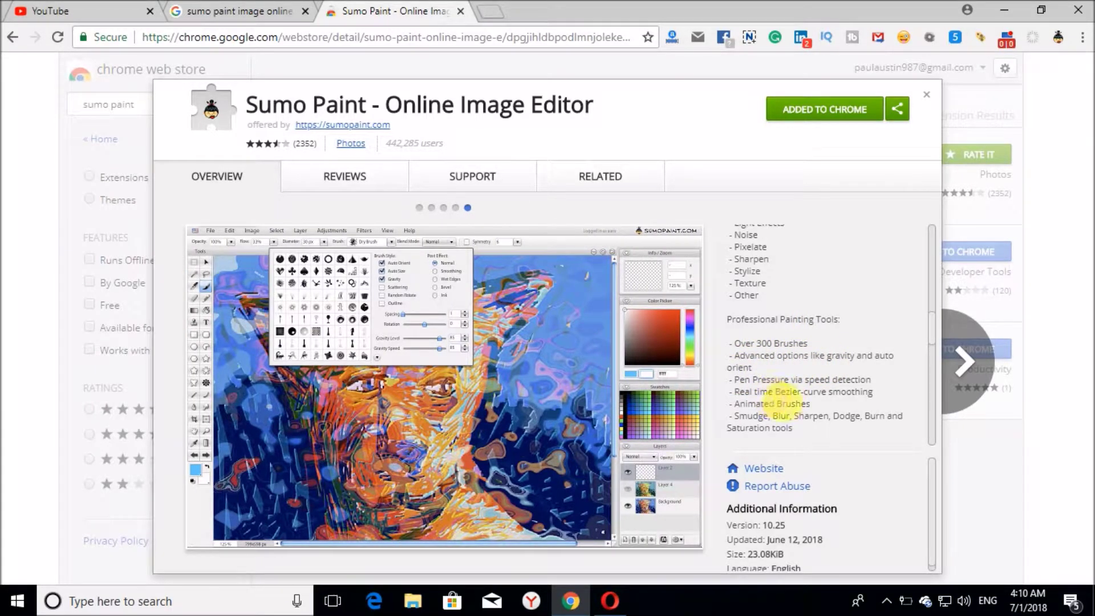
{"action": "scroll", "coordinate": [763, 426], "scroll_direction": "down", "scroll_amount": 3}
{"action": "scroll", "coordinate": [763, 426], "scroll_direction": "down", "scroll_amount": 5}
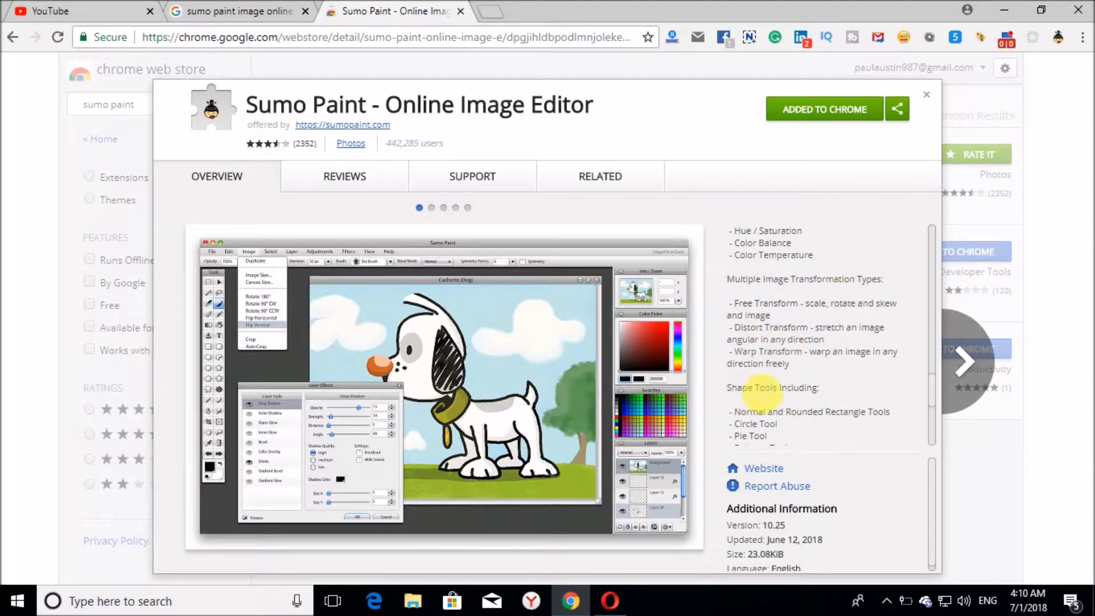
{"action": "scroll", "coordinate": [752, 436], "scroll_direction": "down", "scroll_amount": 2}
{"action": "scroll", "coordinate": [760, 439], "scroll_direction": "down", "scroll_amount": 2}
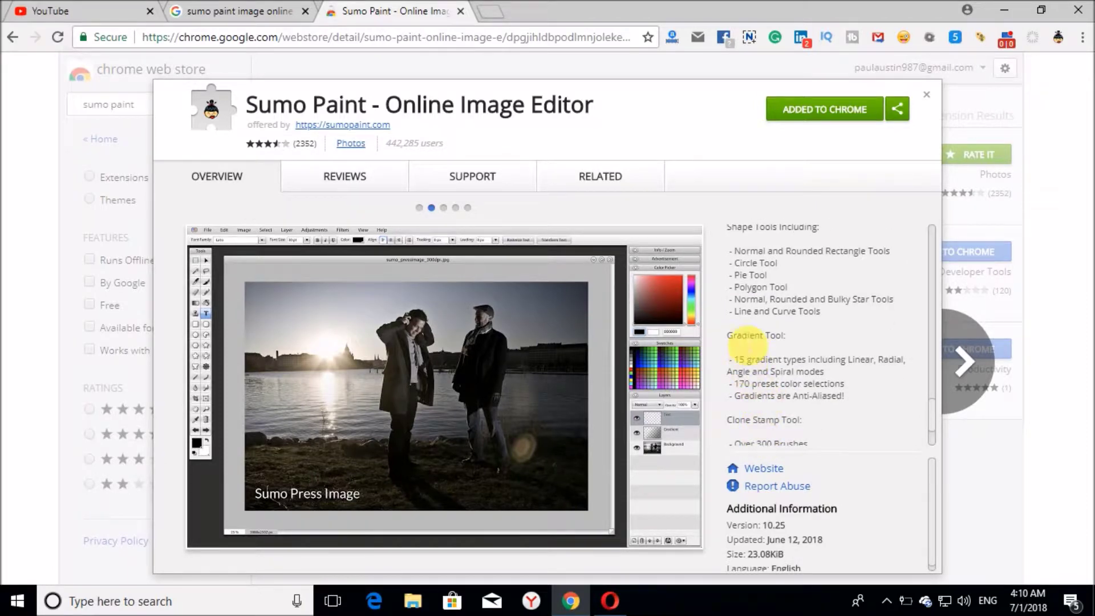
Launch the Sumo Paint extension and activate Flash for the site so the editor loads.
{"action": "left_click", "coordinate": [1059, 37]}
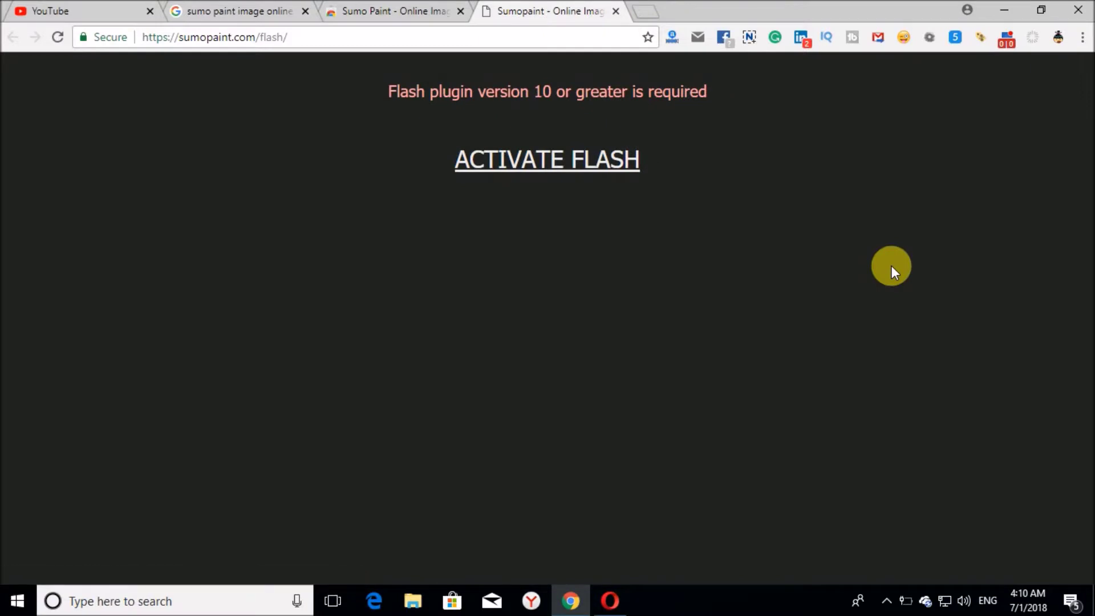
{"action": "left_click", "coordinate": [498, 194]}
{"action": "left_click", "coordinate": [222, 126]}
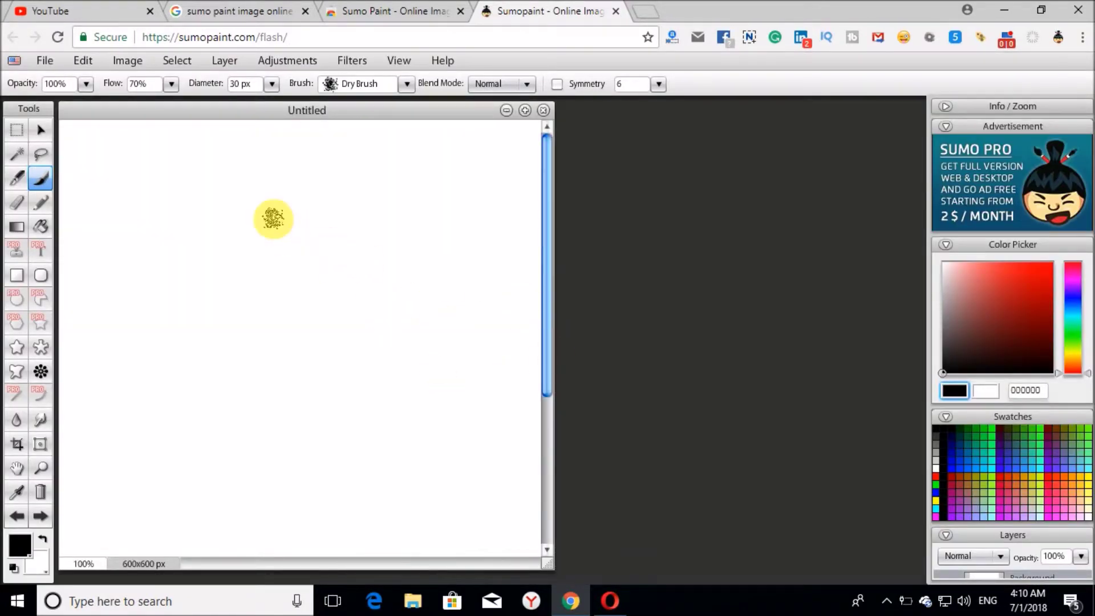
Paint a looping black Dry Brush stroke on the canvas and draw a gradient-filled bulky star over its beginning.
{"action": "mouse_move", "coordinate": [88, 200]}
{"action": "left_mouse_down"}
{"action": "mouse_move", "coordinate": [130, 215]}
{"action": "mouse_move", "coordinate": [277, 327]}
{"action": "mouse_move", "coordinate": [357, 309]}
{"action": "mouse_move", "coordinate": [314, 268]}
{"action": "mouse_move", "coordinate": [218, 221]}
{"action": "left_mouse_up"}
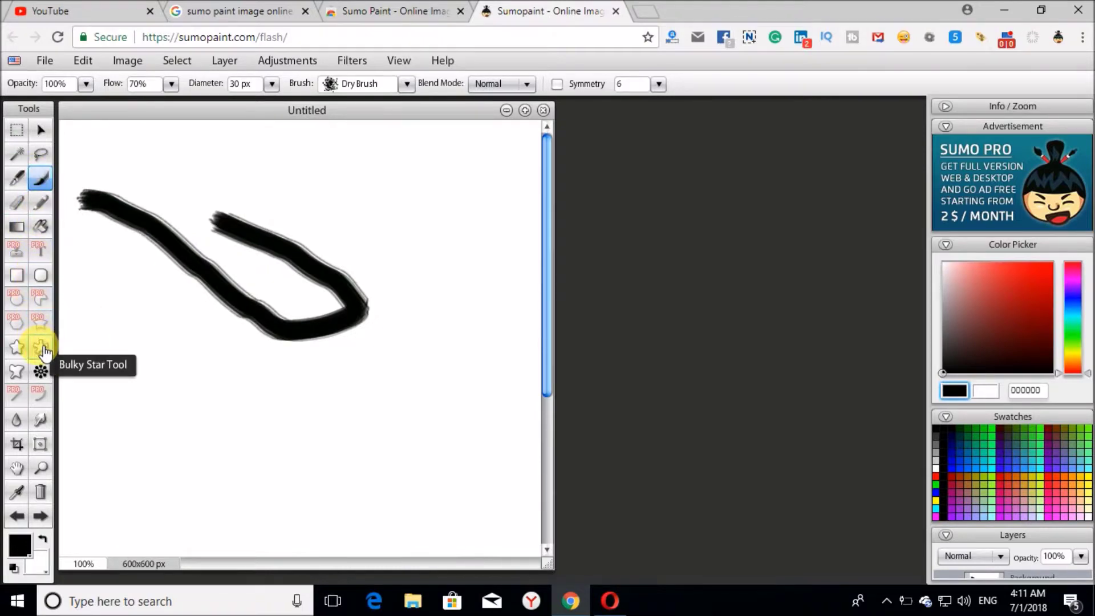
{"action": "left_click", "coordinate": [44, 352]}
{"action": "left_click_drag", "start_coordinate": [107, 285], "coordinate": [208, 367]}
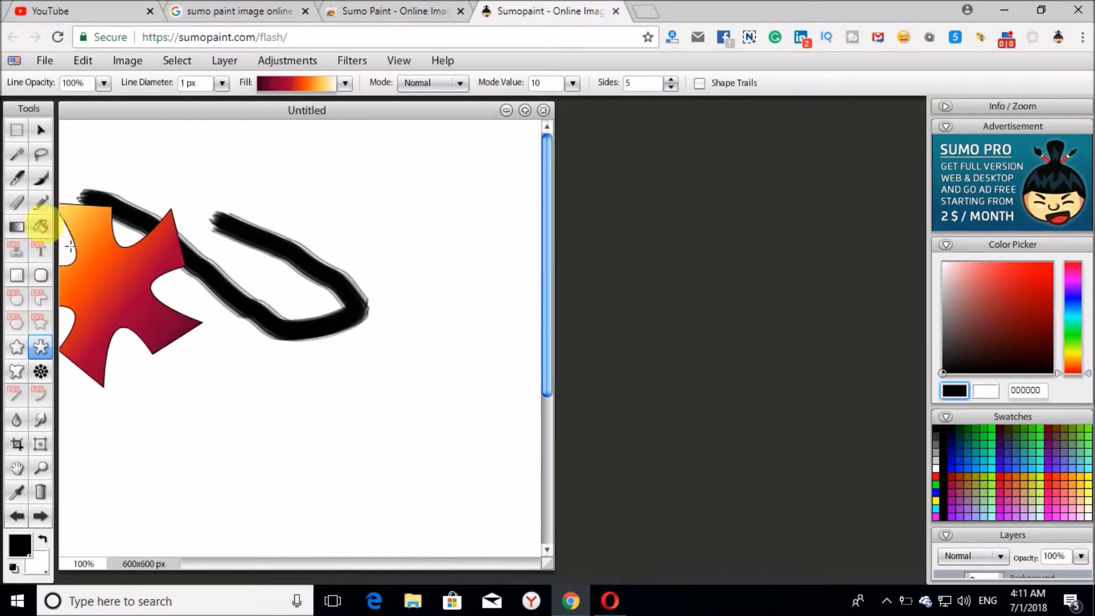
Move the drawn artwork toward the canvas centre and paint rotationally symmetrical black strokes radiating across the canvas.
{"action": "left_click", "coordinate": [56, 133]}
{"action": "left_click_drag", "start_coordinate": [117, 270], "coordinate": [248, 297]}
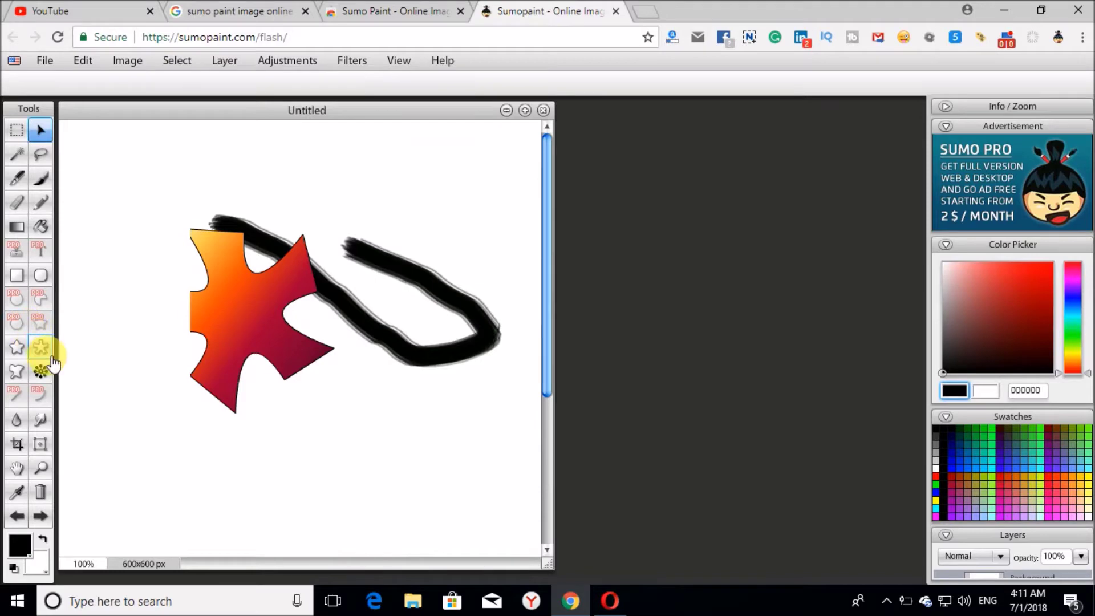
{"action": "left_click", "coordinate": [41, 371]}
{"action": "mouse_move", "coordinate": [100, 245]}
{"action": "left_mouse_down"}
{"action": "mouse_move", "coordinate": [184, 334]}
{"action": "mouse_move", "coordinate": [211, 391]}
{"action": "mouse_move", "coordinate": [295, 436]}
{"action": "left_mouse_up"}
Smudge the star's lower-left part in a zigzag with the Circle brush and check the tool's lightness, strength and blend mode options.
{"action": "left_click", "coordinate": [41, 422]}
{"action": "mouse_move", "coordinate": [216, 305]}
{"action": "left_mouse_down"}
{"action": "mouse_move", "coordinate": [256, 357]}
{"action": "mouse_move", "coordinate": [245, 328]}
{"action": "mouse_move", "coordinate": [155, 325]}
{"action": "mouse_move", "coordinate": [234, 360]}
{"action": "mouse_move", "coordinate": [162, 385]}
{"action": "mouse_move", "coordinate": [208, 406]}
{"action": "left_mouse_up"}
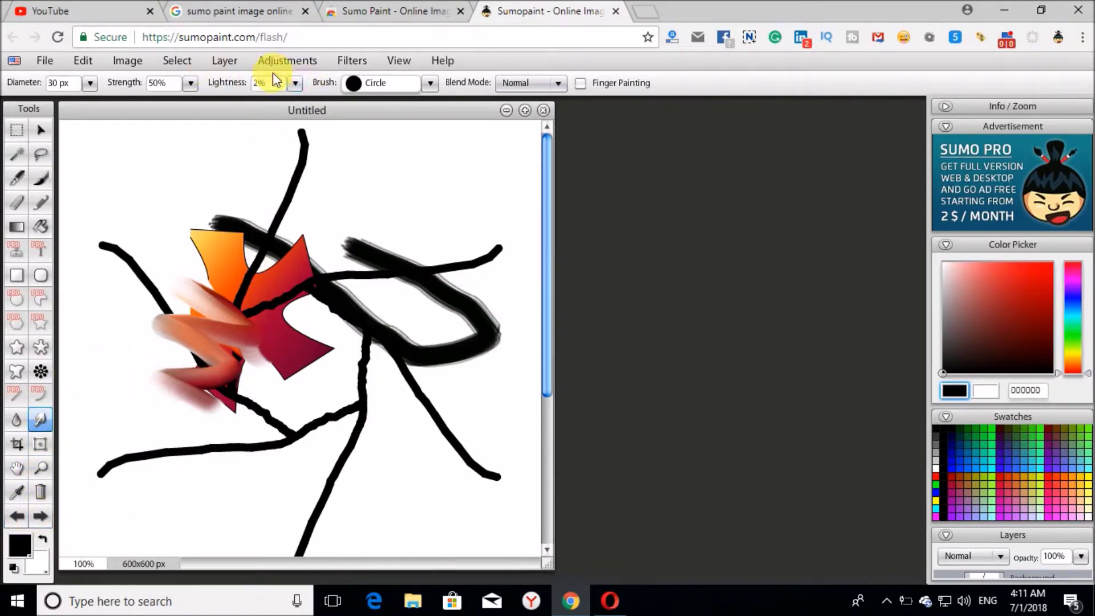
{"action": "left_click", "coordinate": [295, 84]}
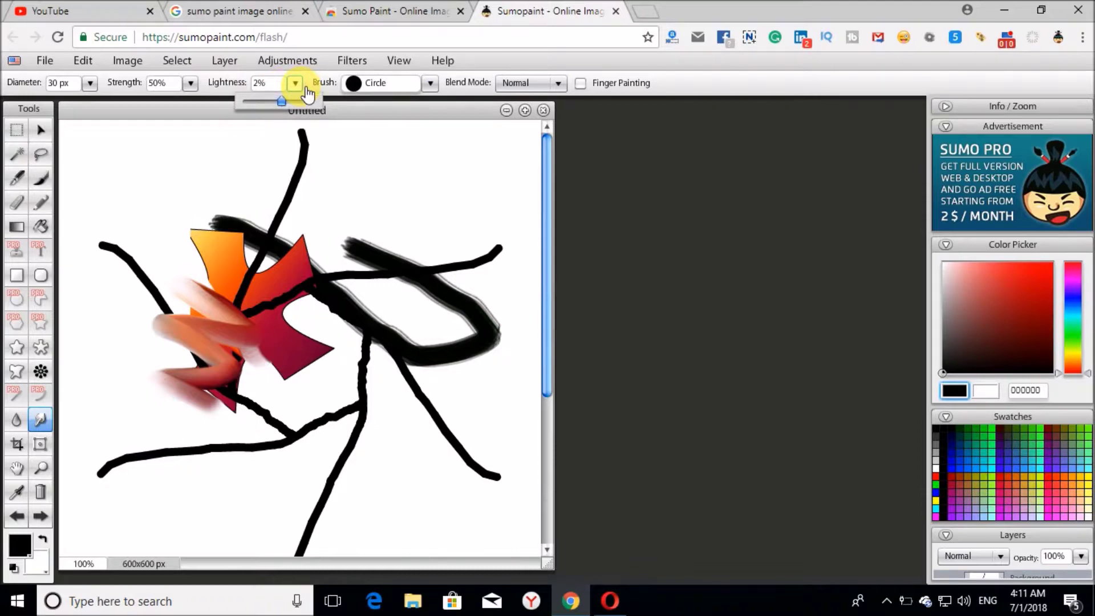
{"action": "left_click", "coordinate": [191, 84]}
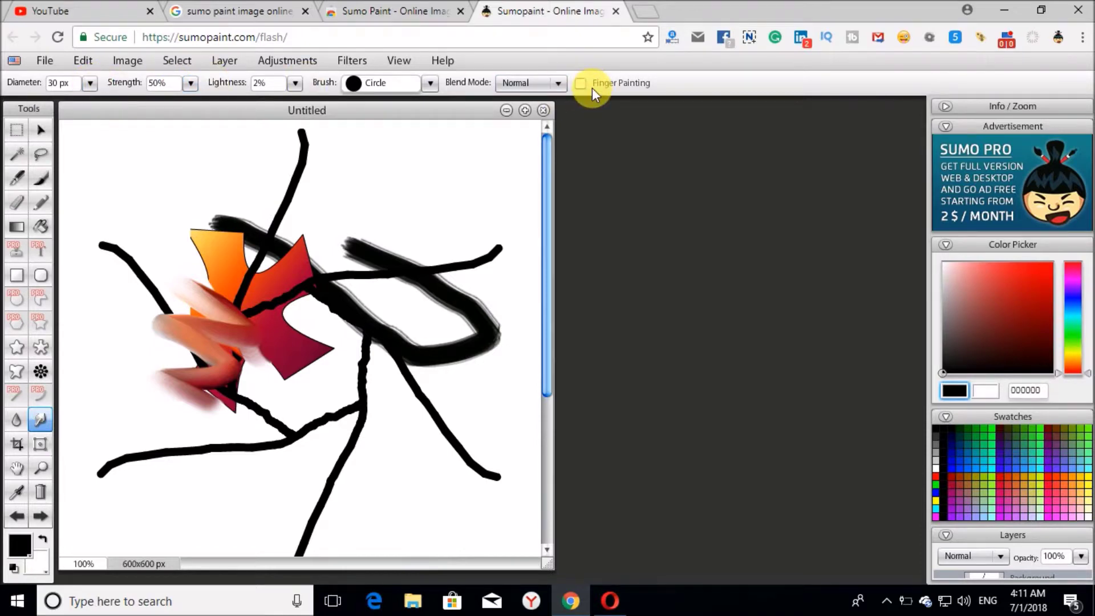
{"action": "left_click", "coordinate": [539, 84]}
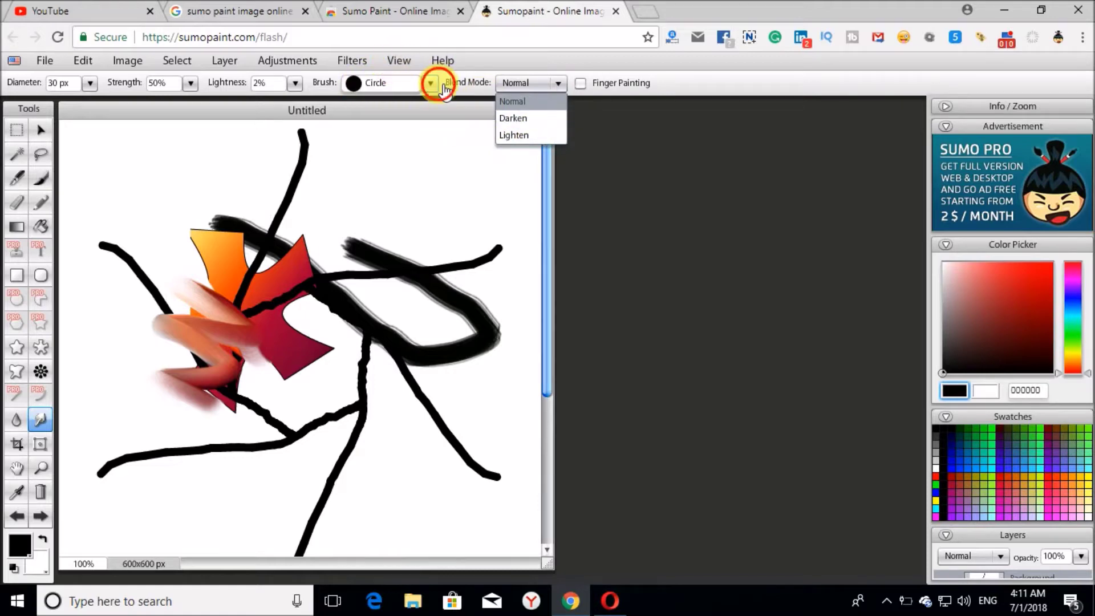
Switch the smudge brush to Ornament and smear the star's colours up toward the black stroke.
{"action": "left_click", "coordinate": [430, 83]}
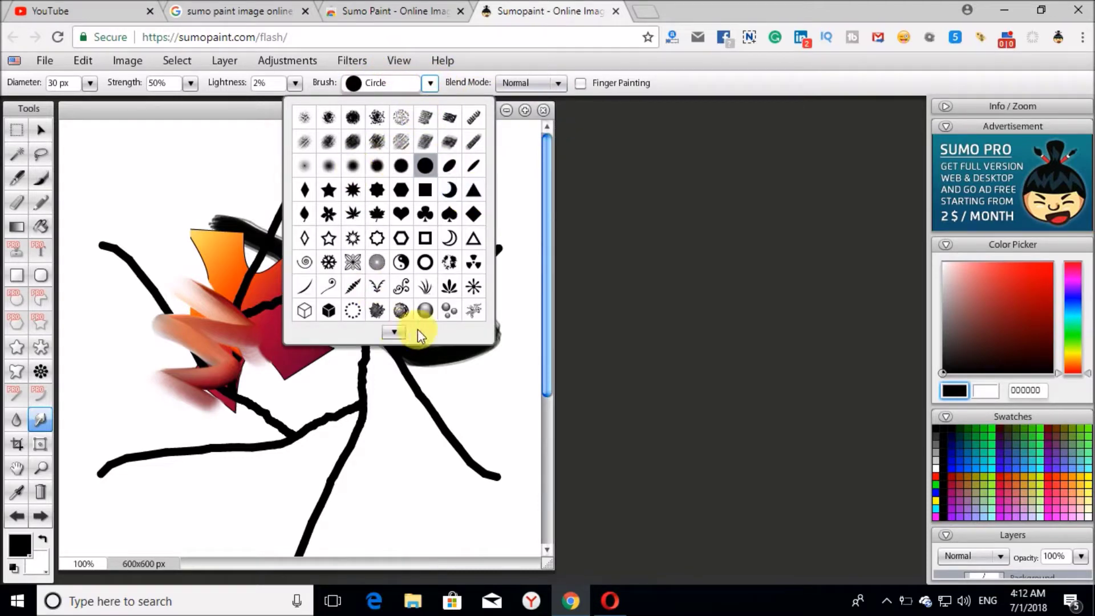
{"action": "left_click", "coordinate": [352, 263]}
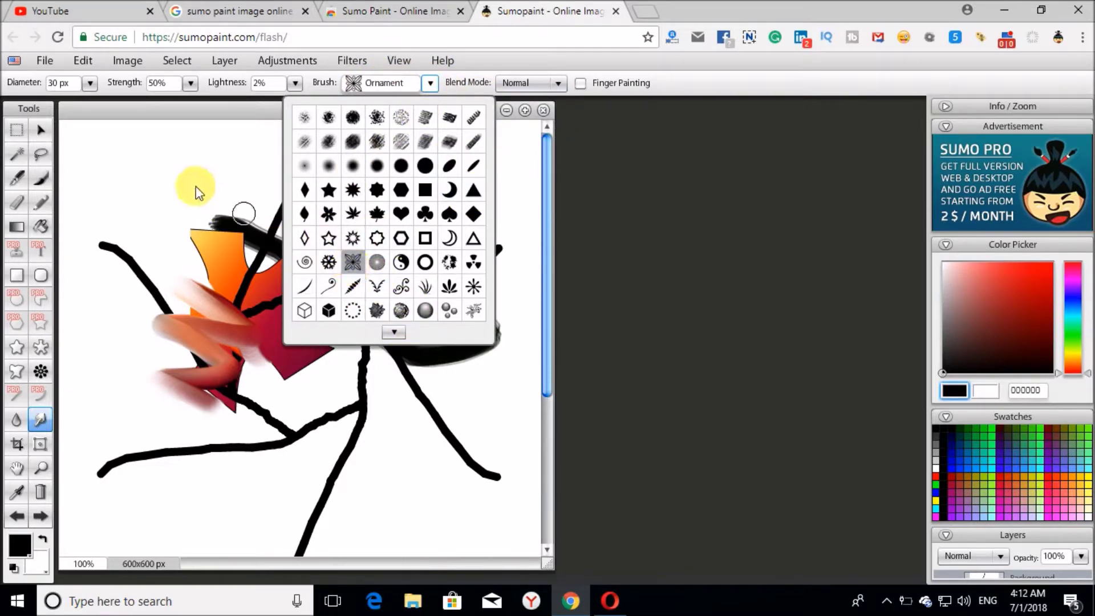
{"action": "left_click", "coordinate": [288, 346]}
{"action": "mouse_move", "coordinate": [288, 346]}
{"action": "left_mouse_down"}
{"action": "mouse_move", "coordinate": [295, 378]}
{"action": "mouse_move", "coordinate": [264, 184]}
{"action": "left_mouse_up"}
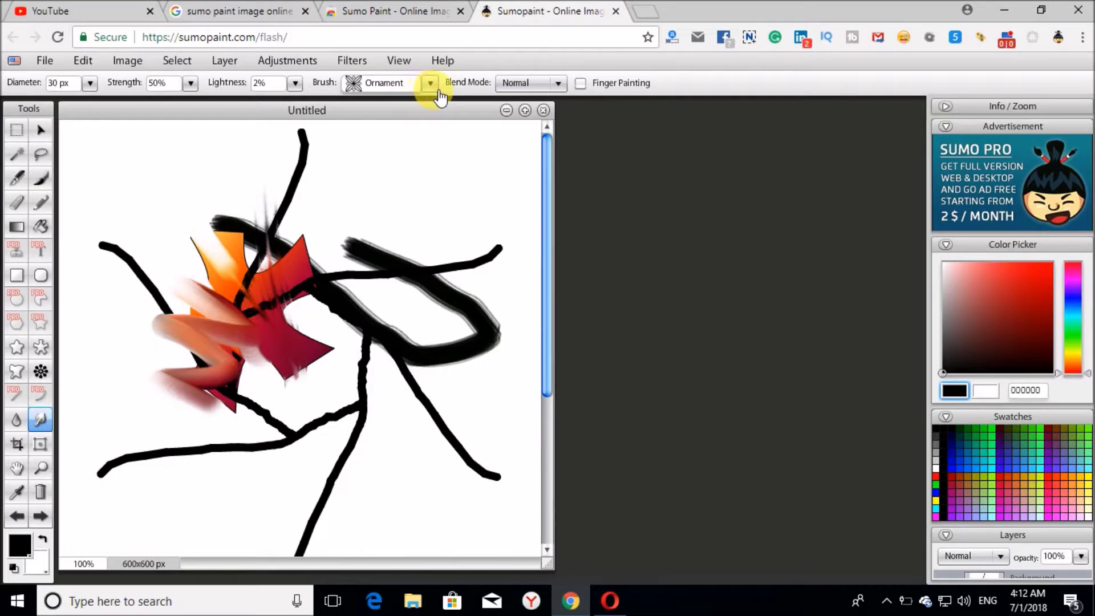
Switch the smudge brush to Hexagon and smear wide streaks across the star.
{"action": "left_click", "coordinate": [430, 84]}
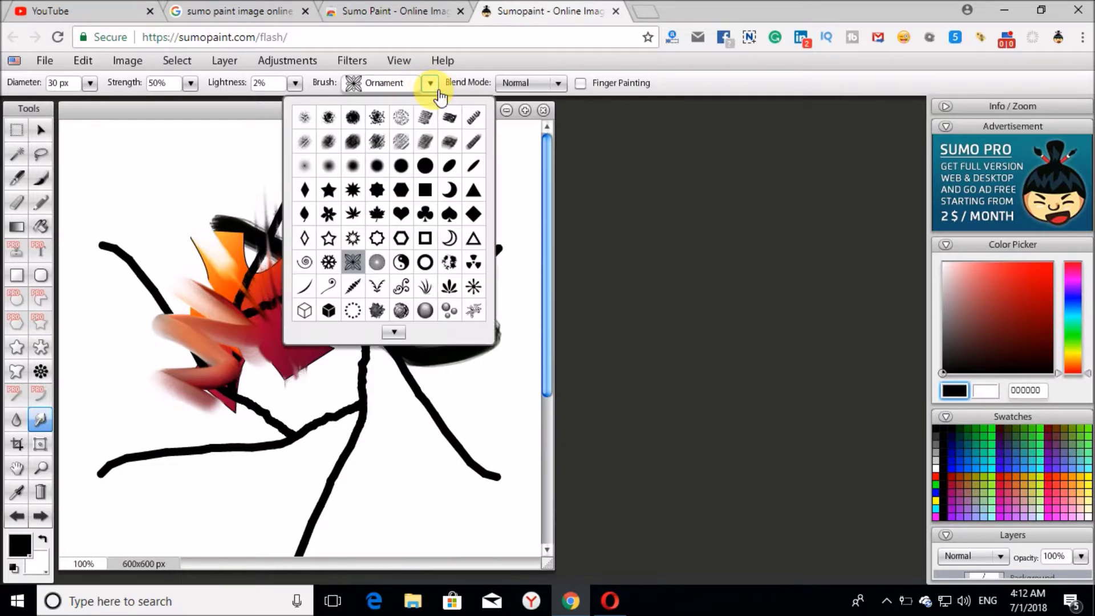
{"action": "left_click", "coordinate": [401, 190]}
{"action": "left_click", "coordinate": [147, 221]}
{"action": "mouse_move", "coordinate": [305, 350]}
{"action": "left_mouse_down"}
{"action": "mouse_move", "coordinate": [342, 395]}
{"action": "mouse_move", "coordinate": [288, 218]}
{"action": "left_mouse_up"}
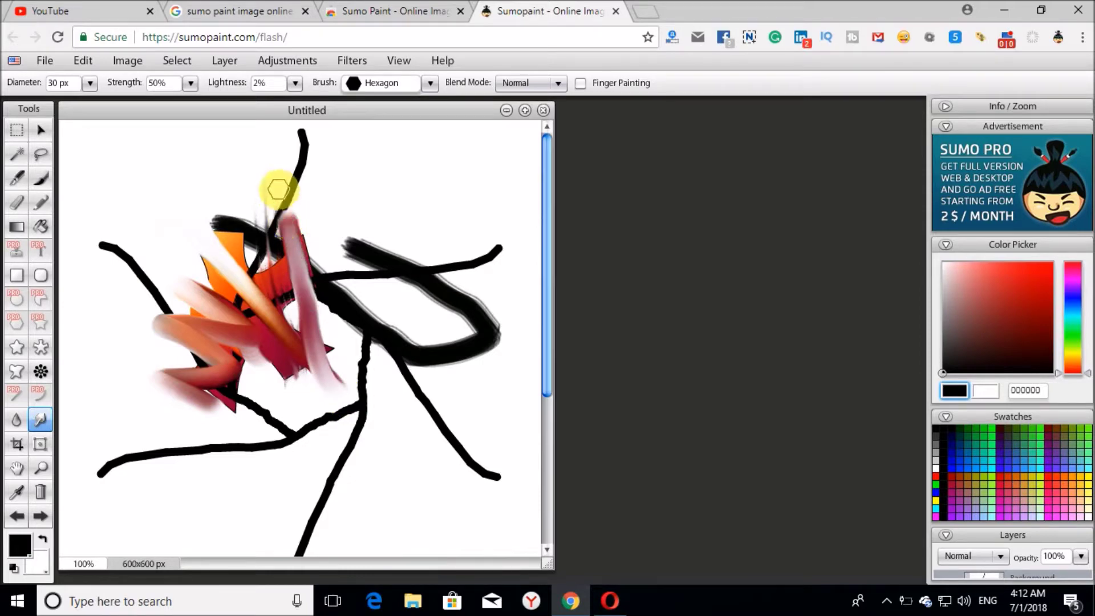
Review the available edit, image, selection, layer, adjustment, filter and view commands.
{"action": "left_click", "coordinate": [95, 63]}
{"action": "left_click", "coordinate": [123, 64]}
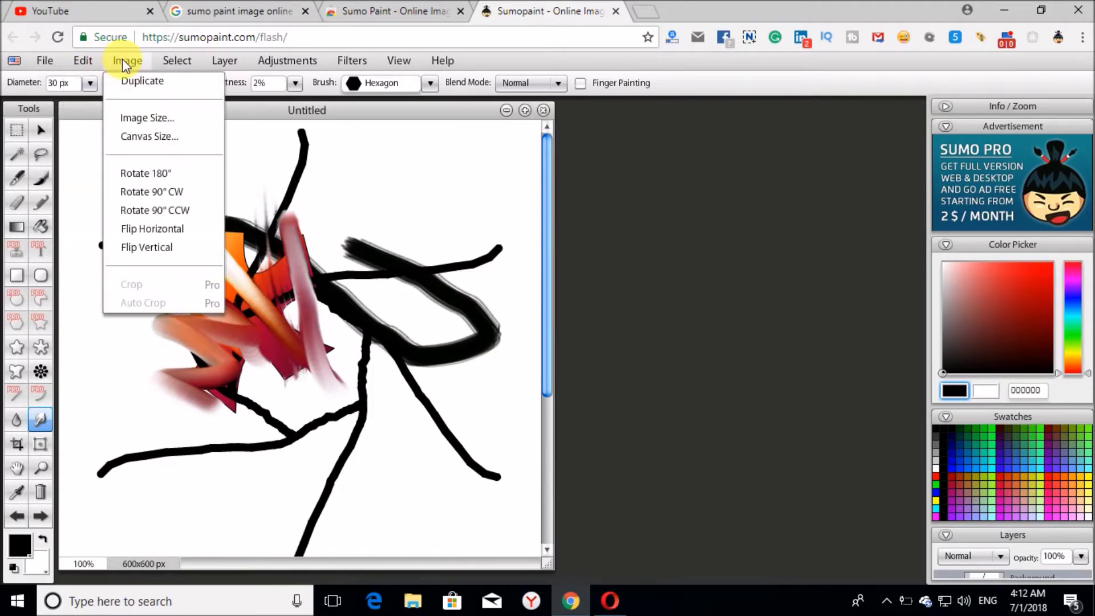
{"action": "left_click", "coordinate": [180, 62]}
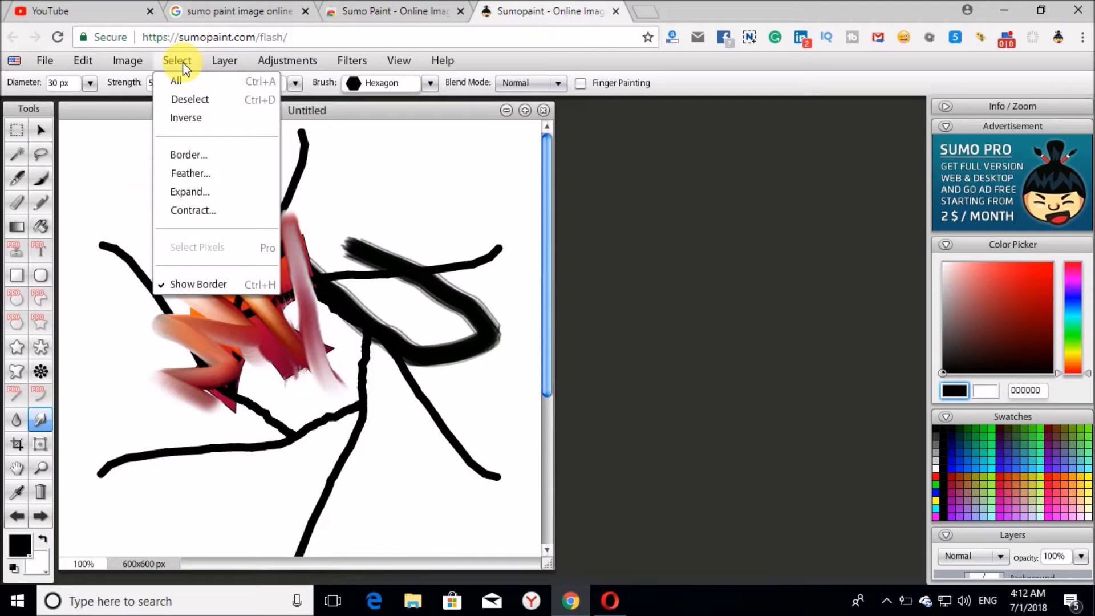
{"action": "left_click", "coordinate": [220, 63]}
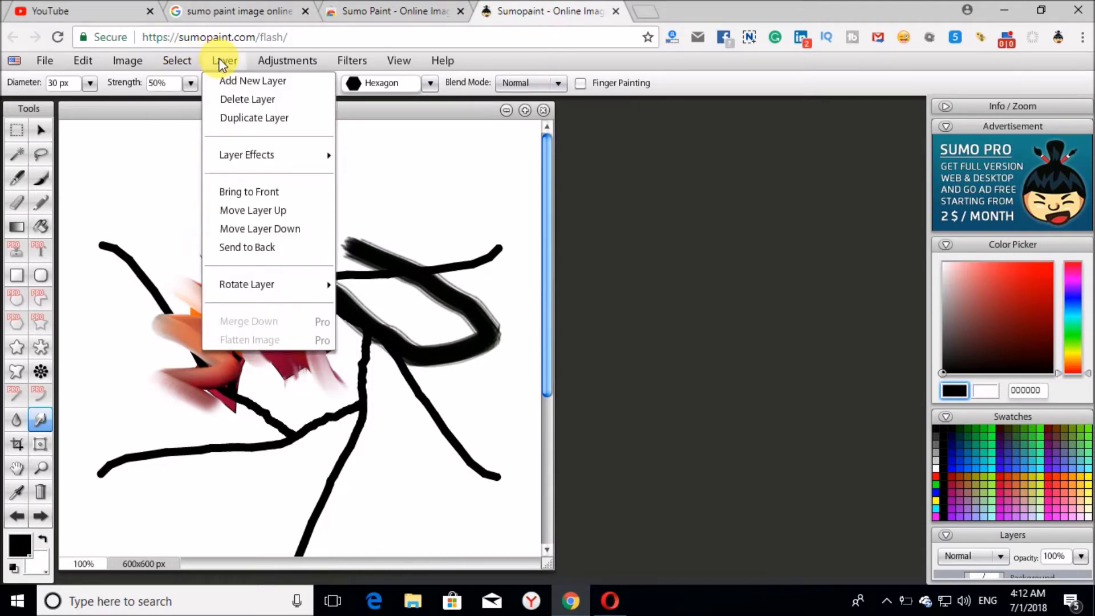
{"action": "left_click", "coordinate": [269, 65]}
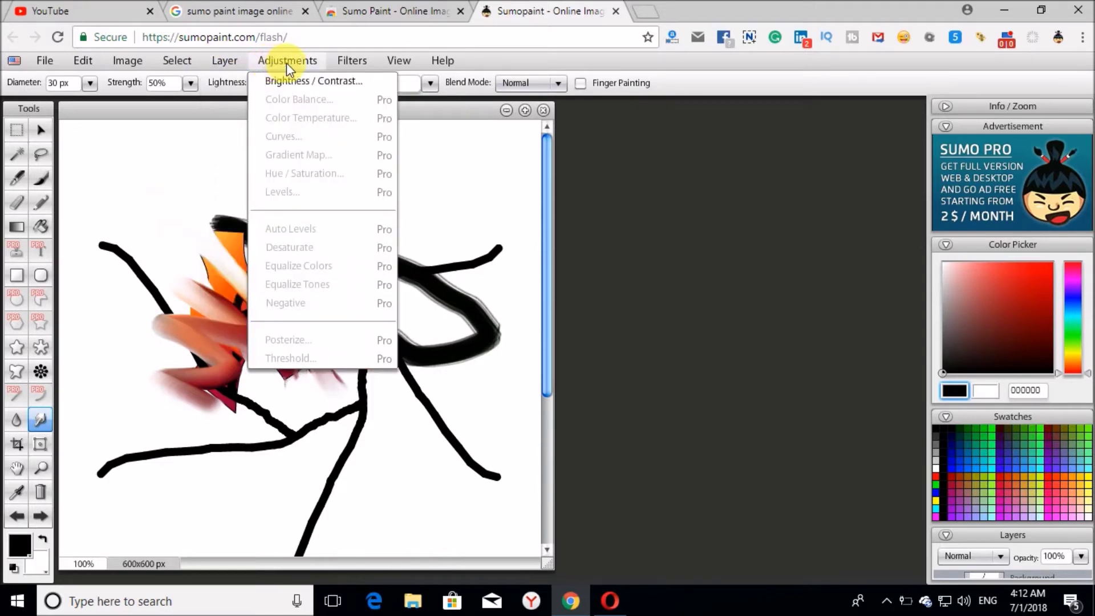
{"action": "left_click", "coordinate": [352, 63]}
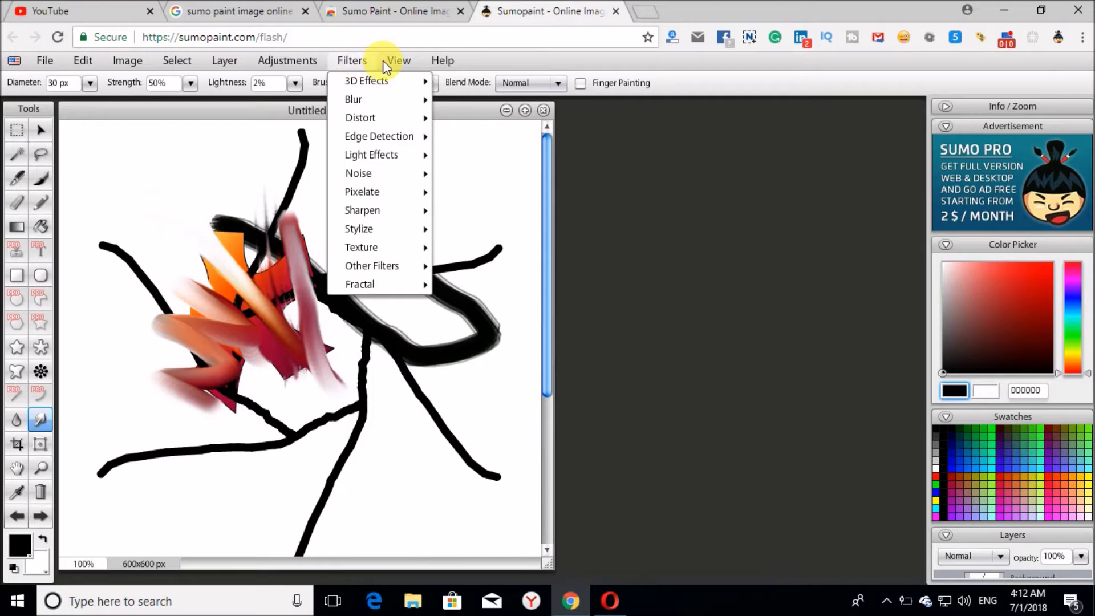
{"action": "left_click", "coordinate": [399, 62]}
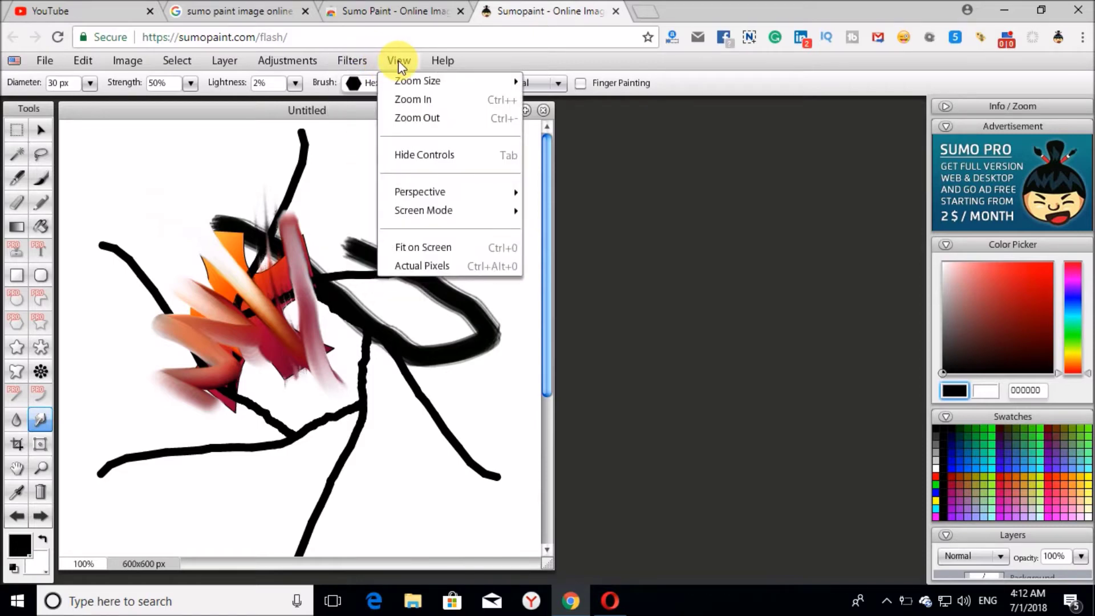
{"action": "mouse_move", "coordinate": [40, 65]}
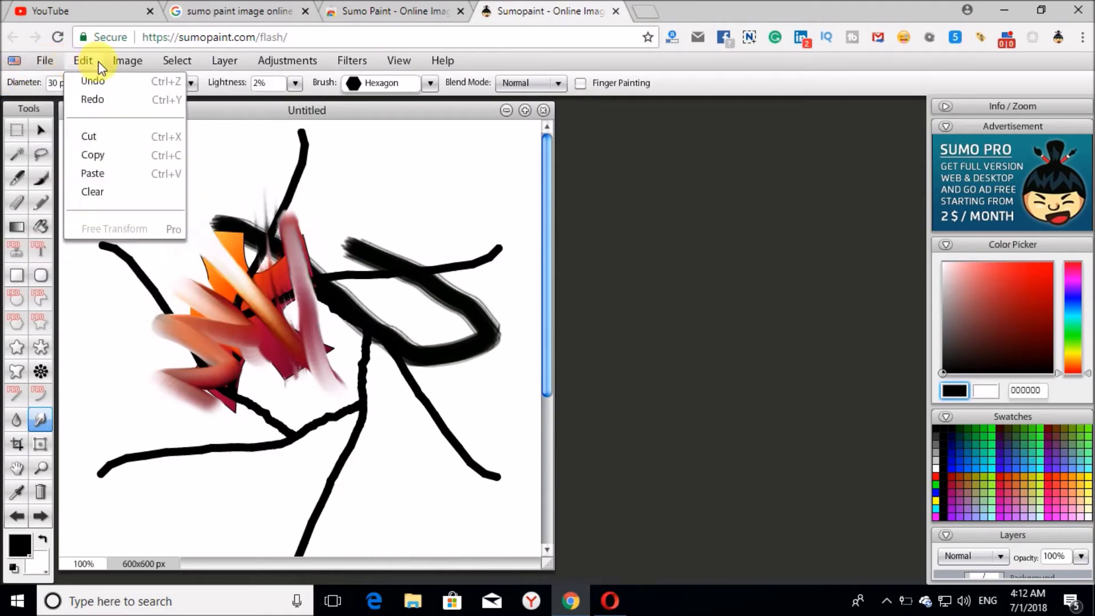
{"action": "mouse_move", "coordinate": [128, 65]}
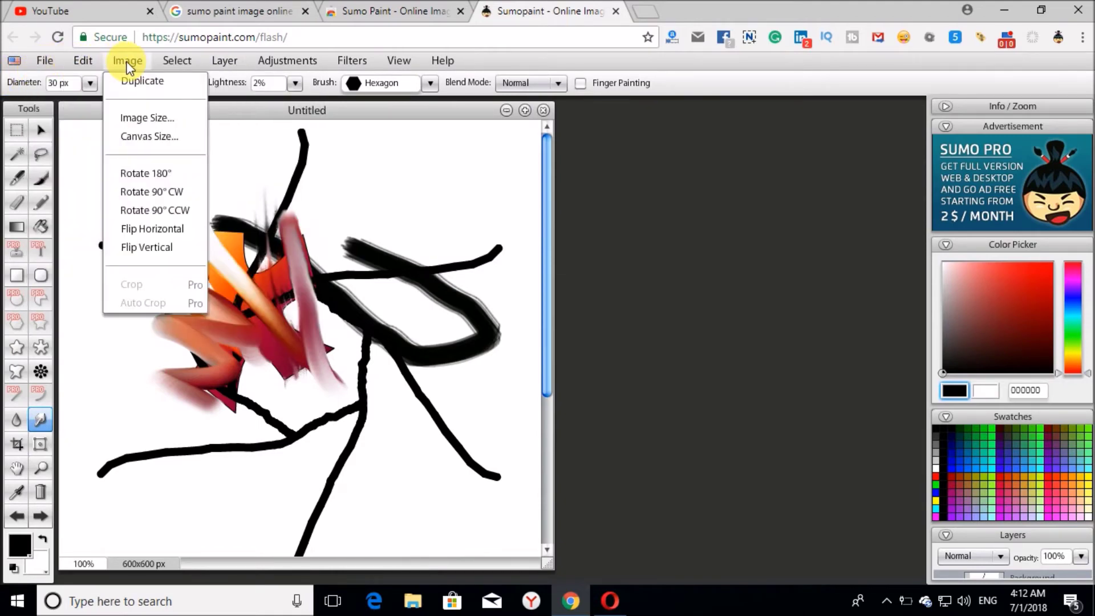